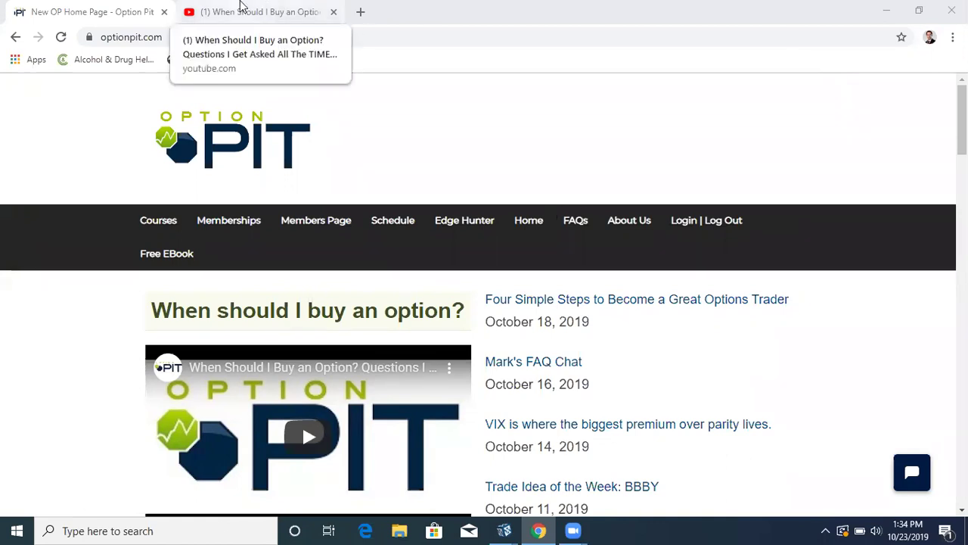
- Show the "When Should I Buy an Option?" YouTube video page, and switch to Sterling VolTrader
{"action": "left_click", "coordinate": [241, 9]}
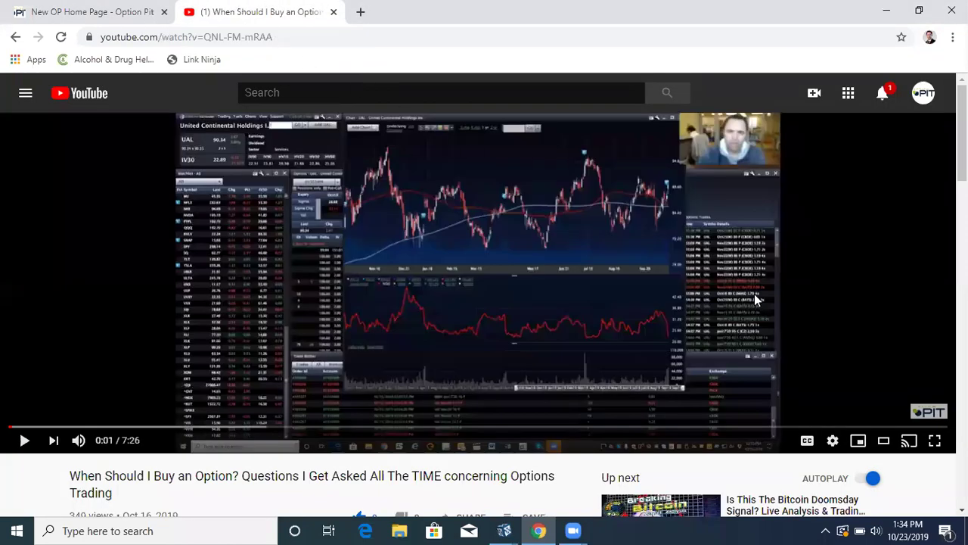
{"action": "mouse_move", "coordinate": [917, 410]}
{"action": "mouse_move", "coordinate": [506, 529]}
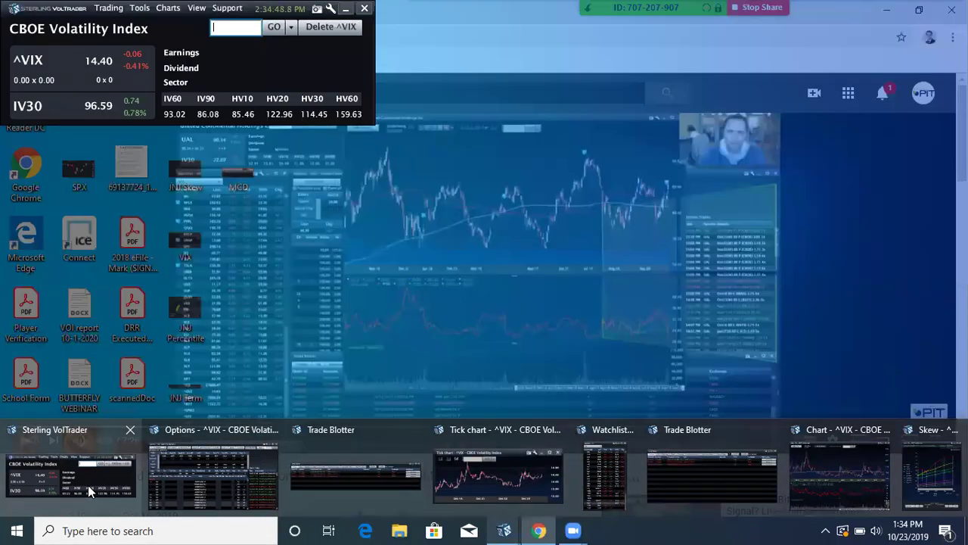
{"action": "left_click", "coordinate": [88, 485]}
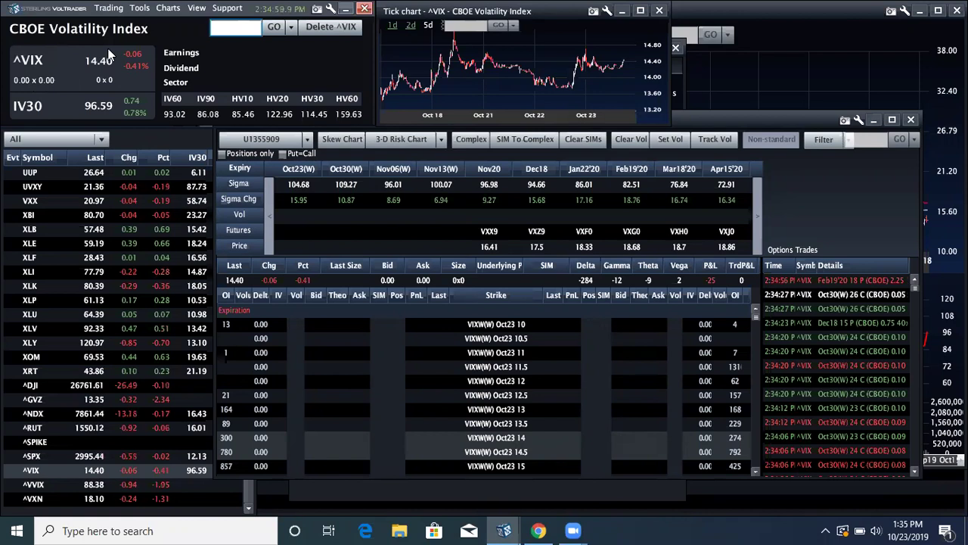
- Load the quote and option data for the S&P 500 index (SPX)
{"action": "left_click", "coordinate": [225, 31]}
{"action": "type", "text": "spx"}
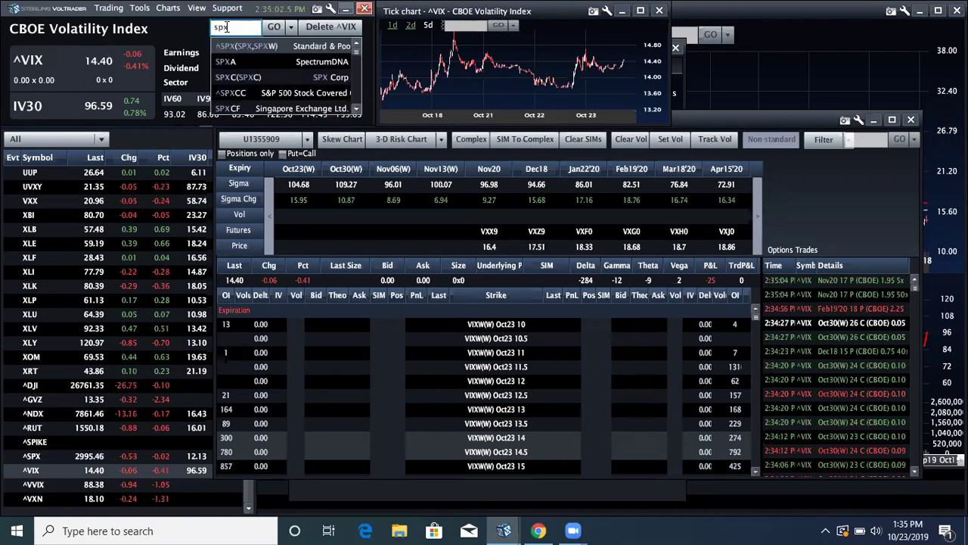
{"action": "key", "text": "Return"}
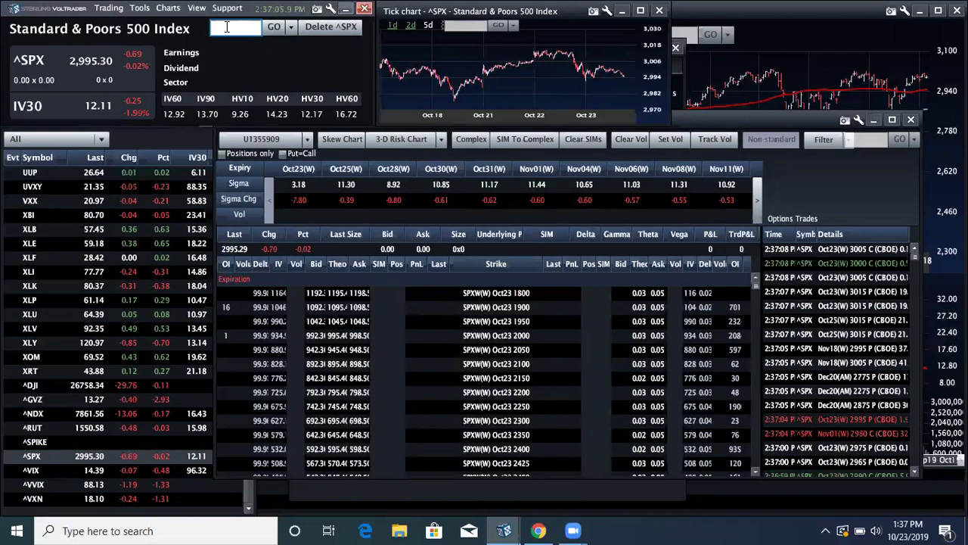
- Load Apple Inc. (AAPL) and show its Nov15 expiry in the option chain
{"action": "type", "text": "aapl"}
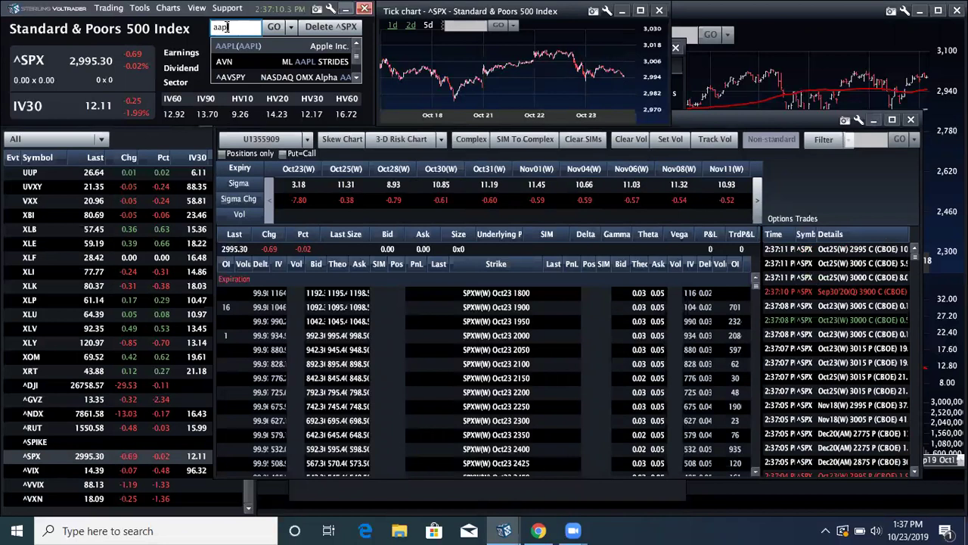
{"action": "left_click", "coordinate": [244, 43]}
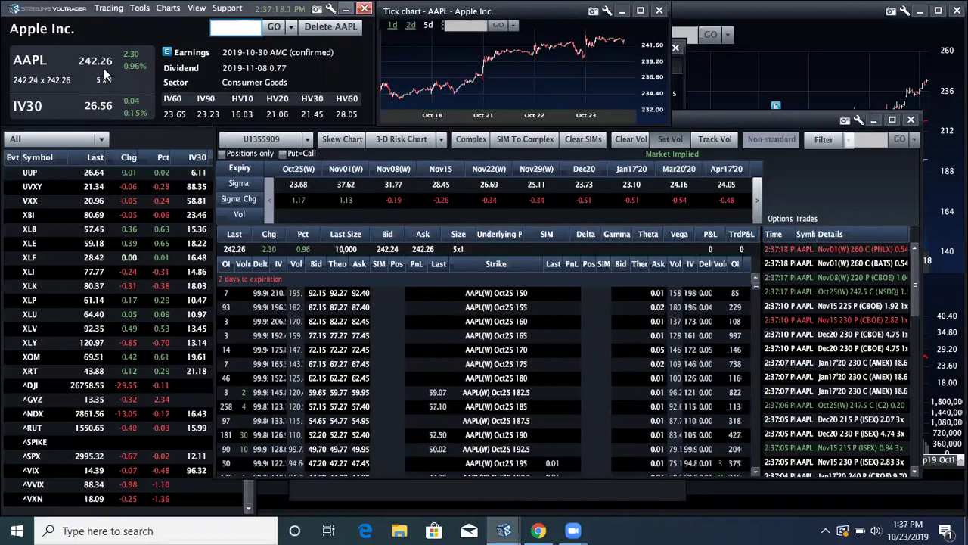
{"action": "left_click", "coordinate": [439, 172]}
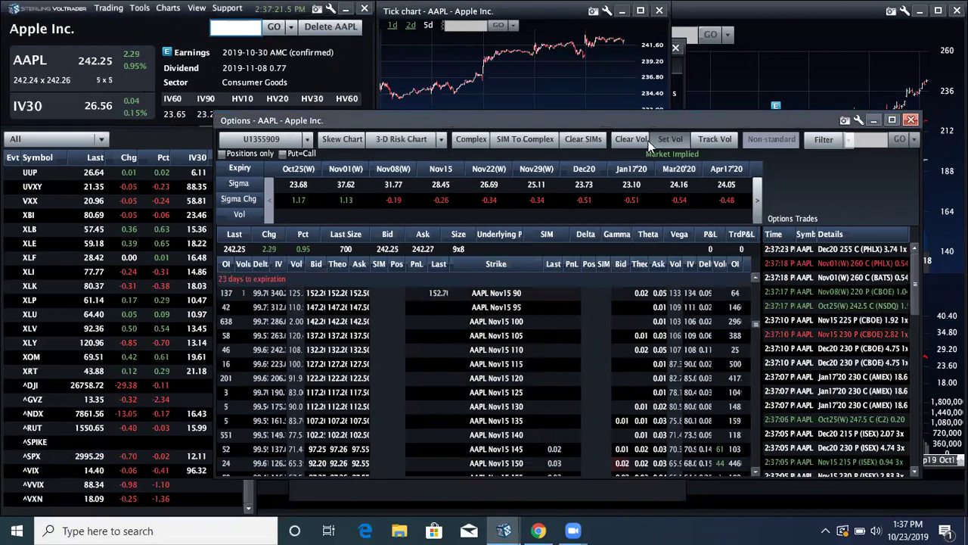
- Set the Apple option volatilities to Market Implied and highlight the Nov22(W) sigma value
{"action": "left_click", "coordinate": [670, 140]}
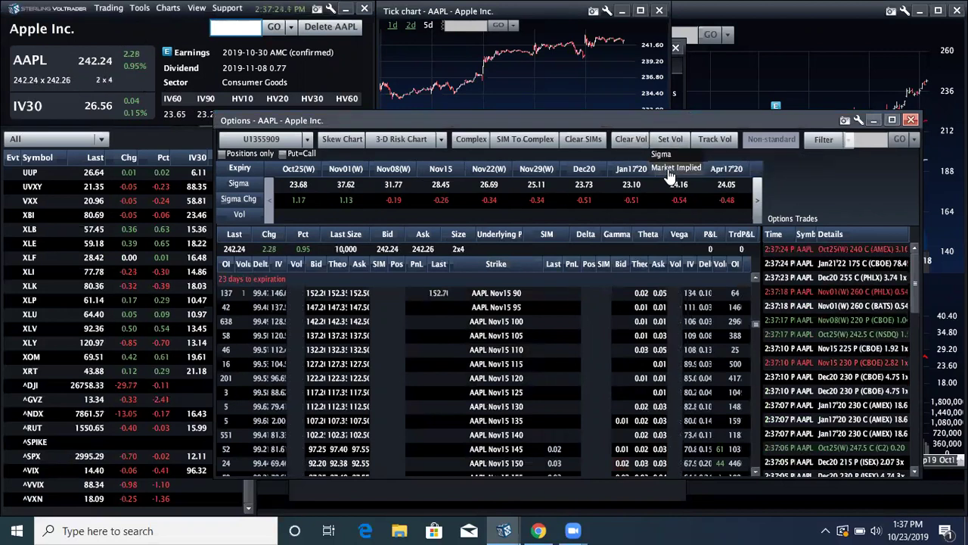
{"action": "left_click", "coordinate": [669, 173]}
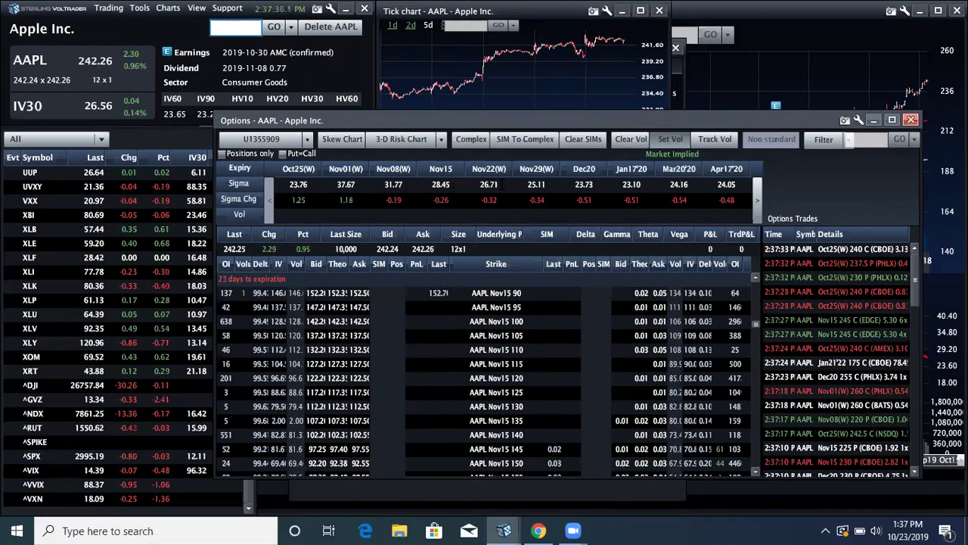
{"action": "double_click", "coordinate": [484, 184]}
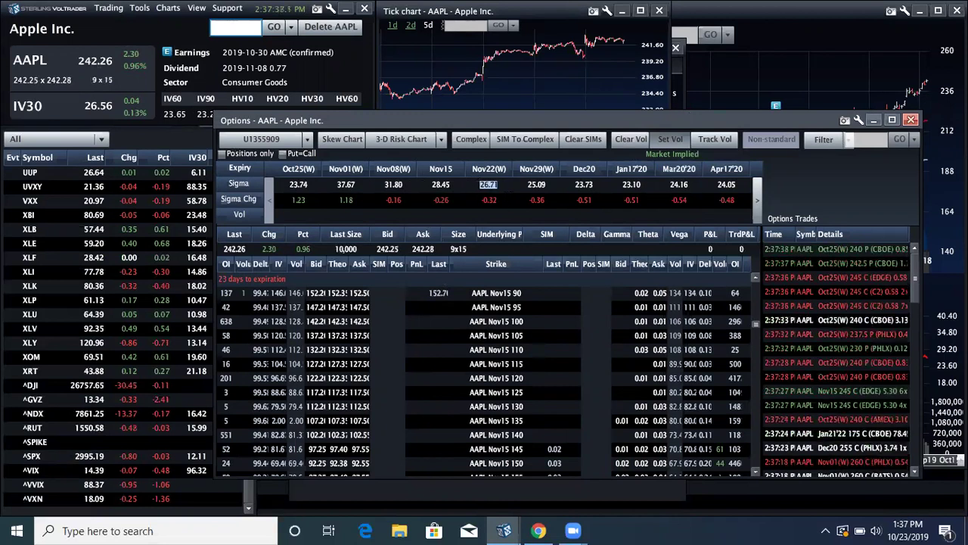
{"action": "key", "text": "Escape"}
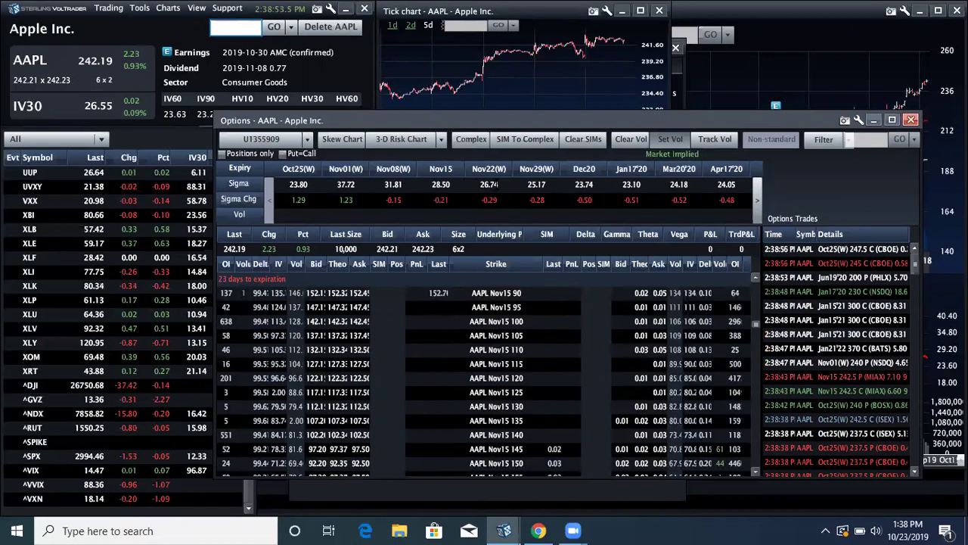
{"action": "left_click", "coordinate": [488, 184]}
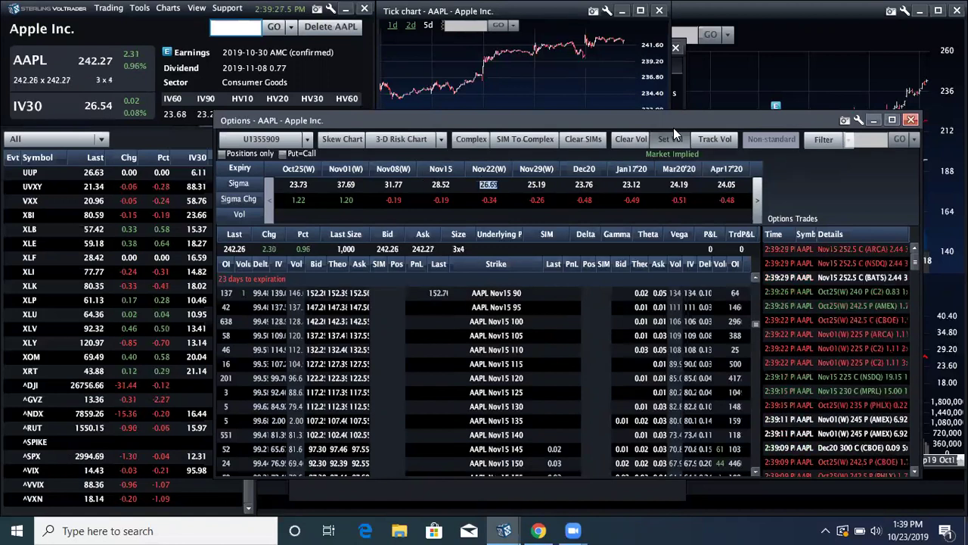
- View the higher strikes in Apple's Nov15 option chain
{"action": "left_click", "coordinate": [673, 134]}
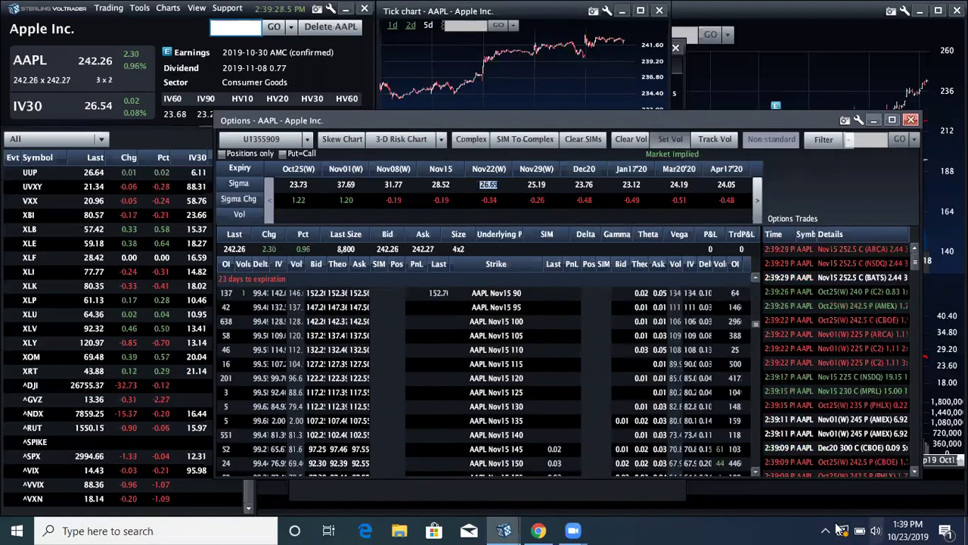
{"action": "left_click", "coordinate": [752, 470]}
{"action": "left_click", "coordinate": [752, 470]}
{"action": "left_click", "coordinate": [753, 470]}
{"action": "left_click", "coordinate": [753, 470]}
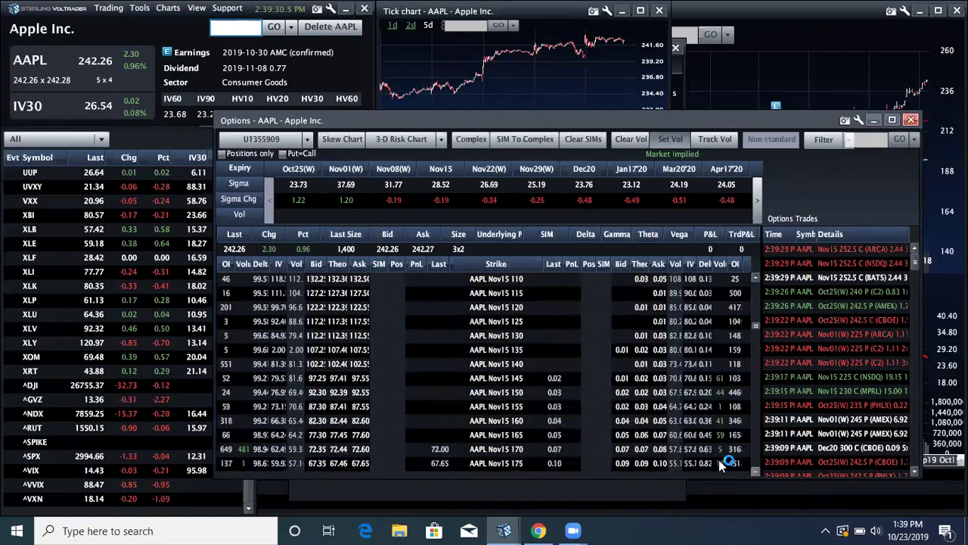
- Find WordPad through the Windows search and open it with a blank document
{"action": "left_click", "coordinate": [169, 530]}
{"action": "type", "text": "word"}
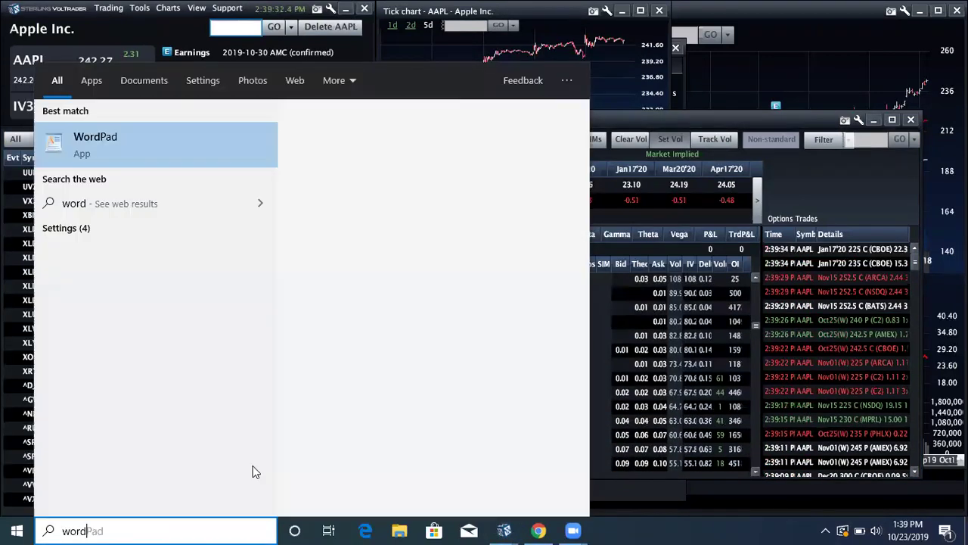
{"action": "left_click", "coordinate": [166, 134]}
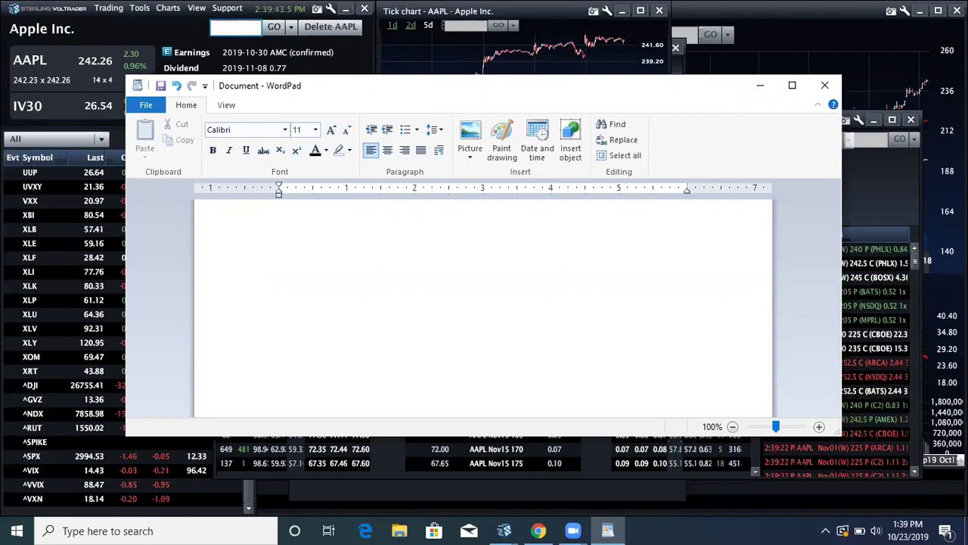
- Write "Price" and "Time Expiration" as the first two lines of the WordPad document
{"action": "type", "text": "Price"}
{"action": "key", "text": "Return"}
{"action": "type", "text": "Time"}
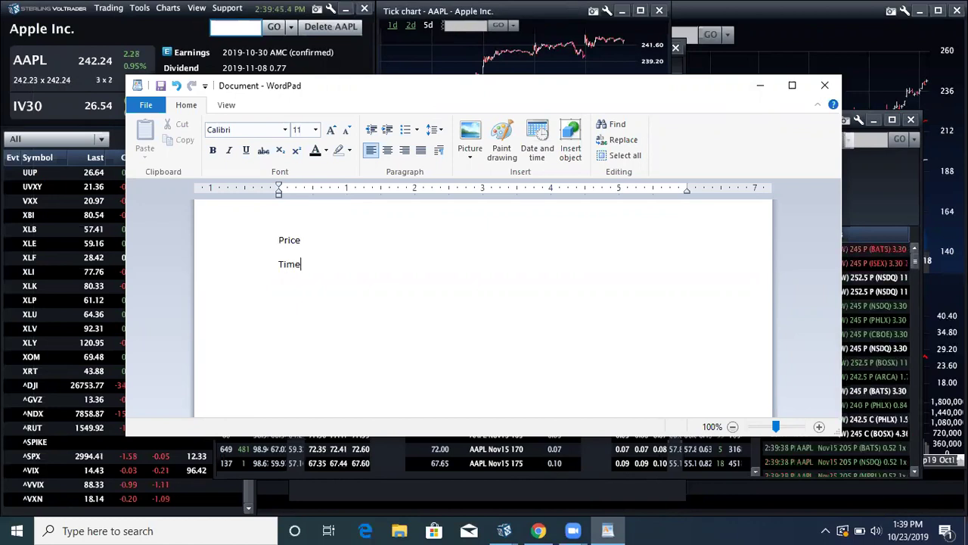
{"action": "type", "text": " S"}
{"action": "type", "text": "xpira"}
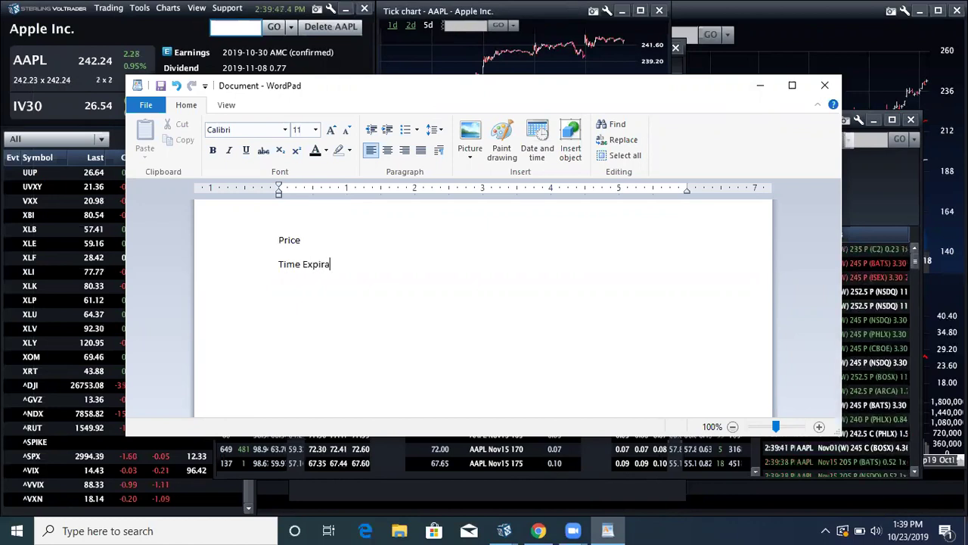
{"action": "type", "text": "tion"}
{"action": "key", "text": "Return"}
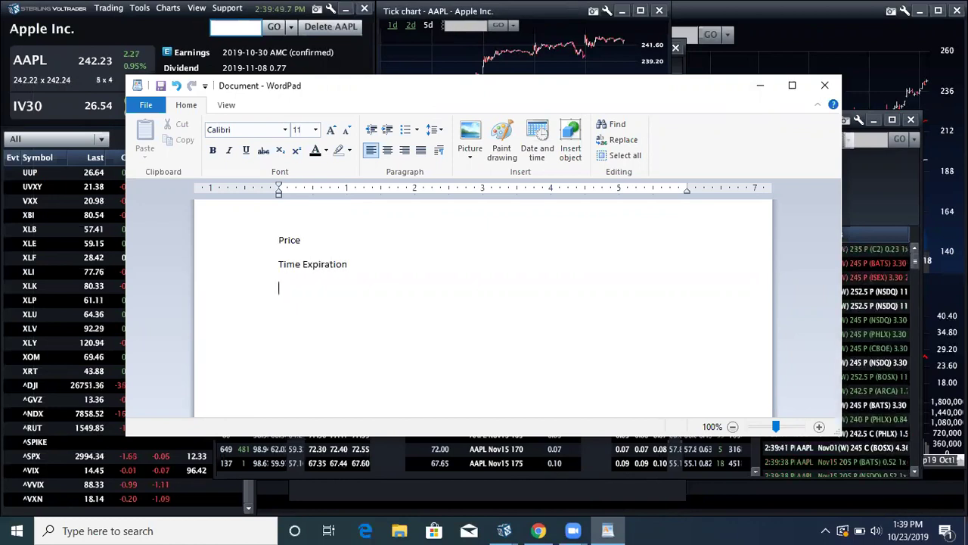
- Add the lines "Cost Carry", "Strike" and "Volatility" below the Time Expiration line
{"action": "type", "text": "Cost "}
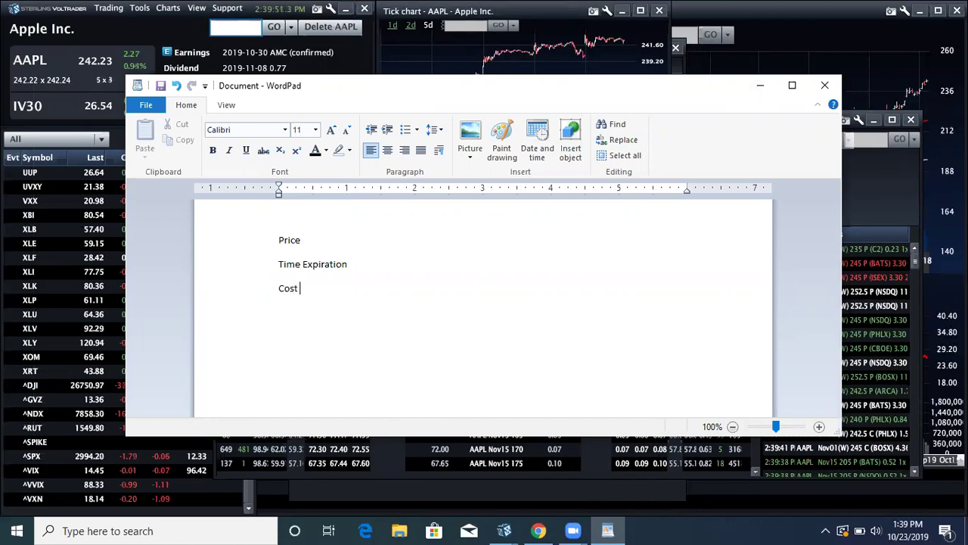
{"action": "type", "text": "Carry"}
{"action": "key", "text": "Return"}
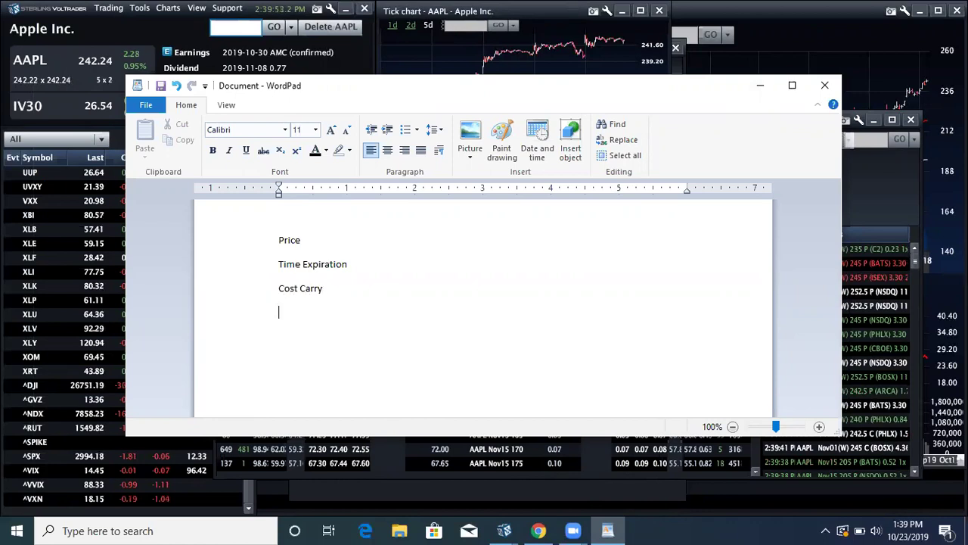
{"action": "type", "text": "Strike"}
{"action": "key", "text": "Return"}
{"action": "type", "text": "V"}
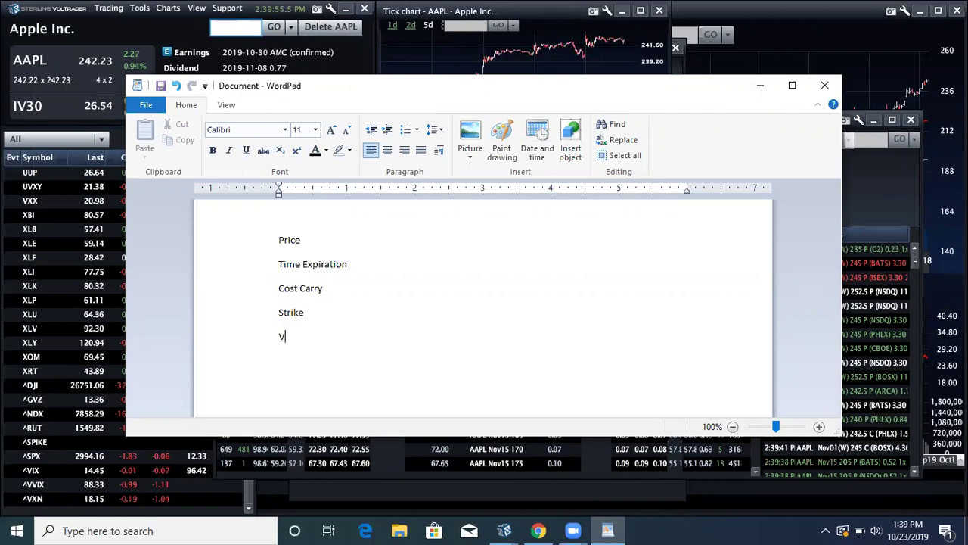
{"action": "type", "text": "olatility"}
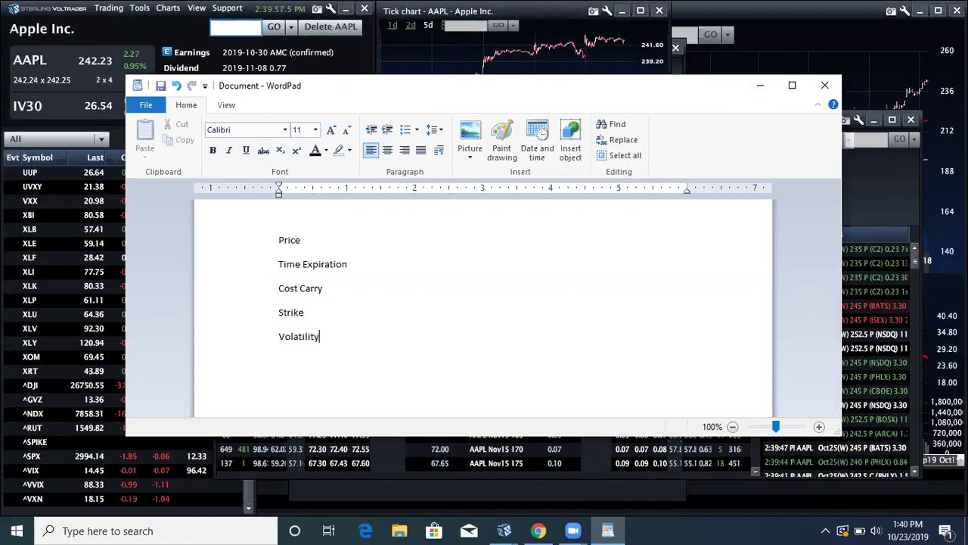
- Append "=??????" to the end of the Volatility line
{"action": "left_click", "coordinate": [353, 245]}
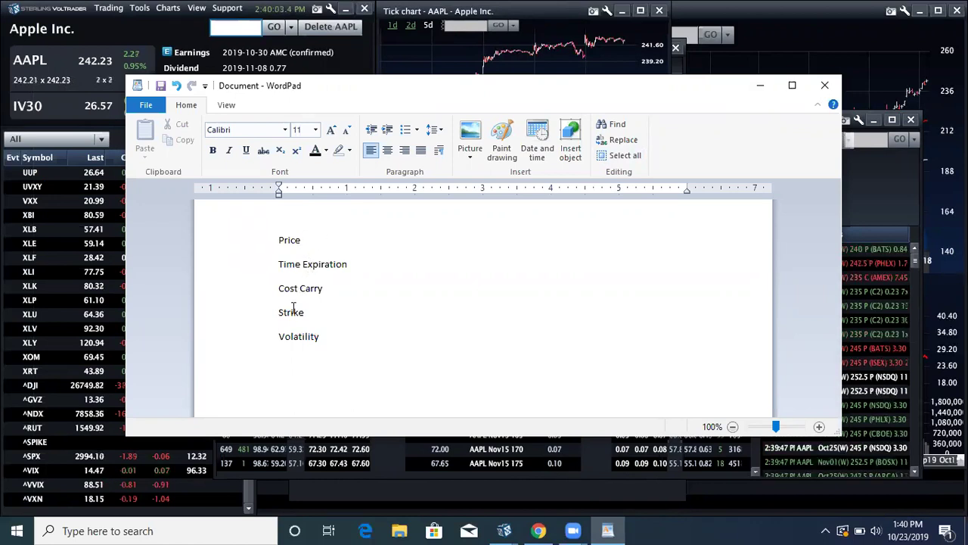
{"action": "left_click", "coordinate": [330, 336]}
{"action": "left_click_drag", "start_coordinate": [330, 336], "coordinate": [268, 342]}
{"action": "left_click", "coordinate": [339, 341]}
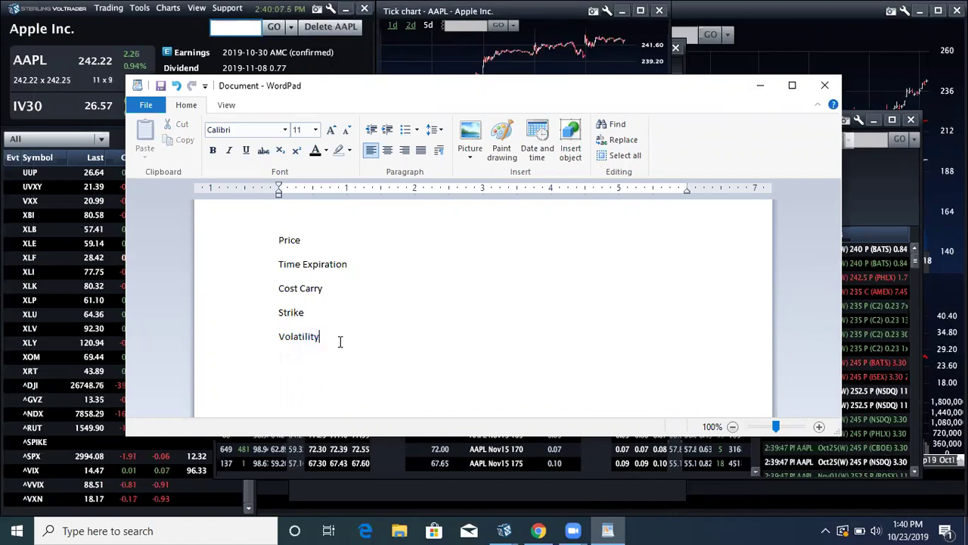
{"action": "type", "text": "=??????"}
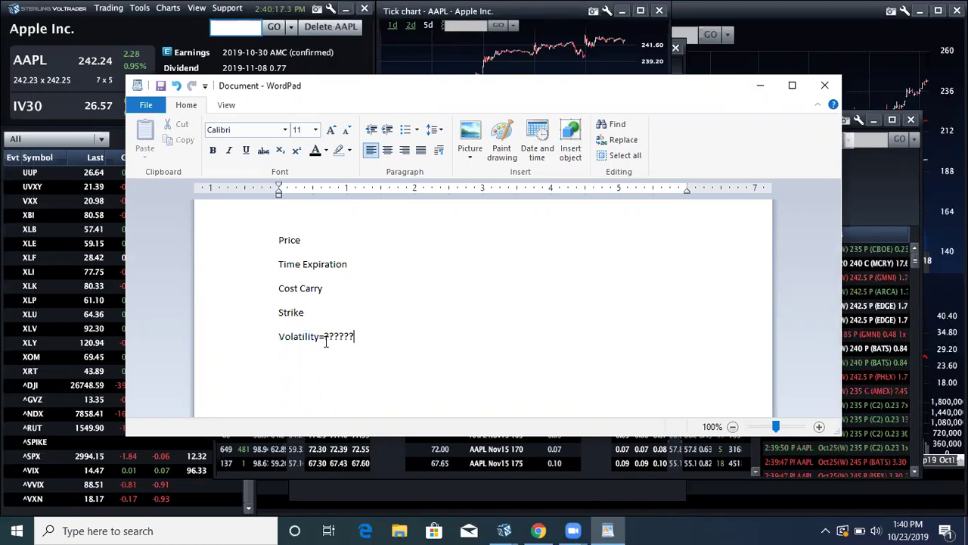
- Format the whole "Volatility=??????" line as bold at font size 16 and deselect it
{"action": "left_click_drag", "start_coordinate": [355, 335], "coordinate": [277, 336]}
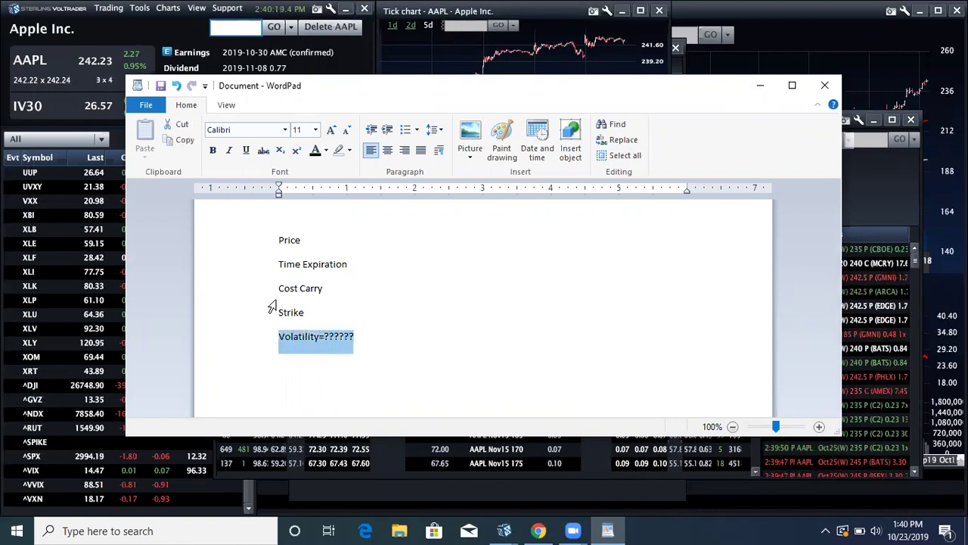
{"action": "left_click", "coordinate": [212, 150]}
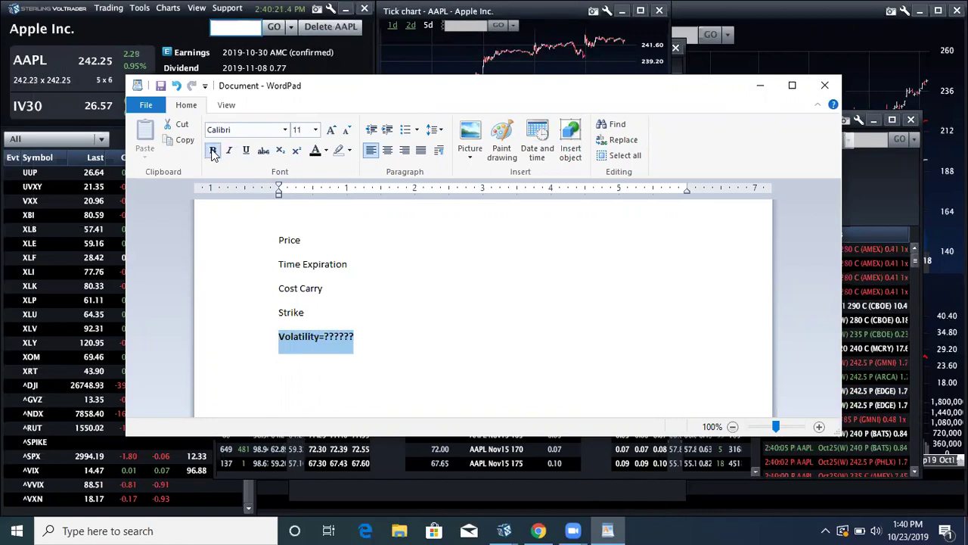
{"action": "left_click", "coordinate": [316, 130]}
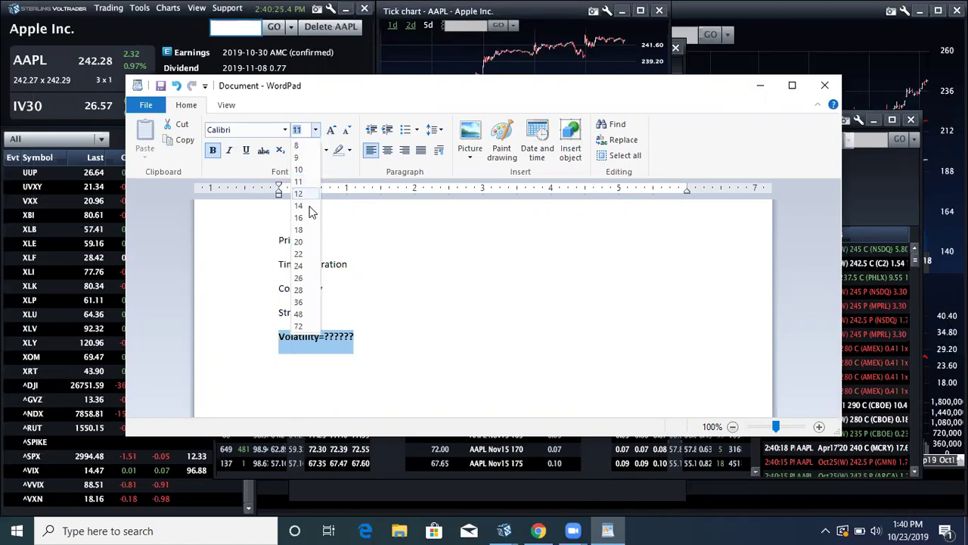
{"action": "left_click", "coordinate": [307, 217]}
{"action": "left_click", "coordinate": [335, 276]}
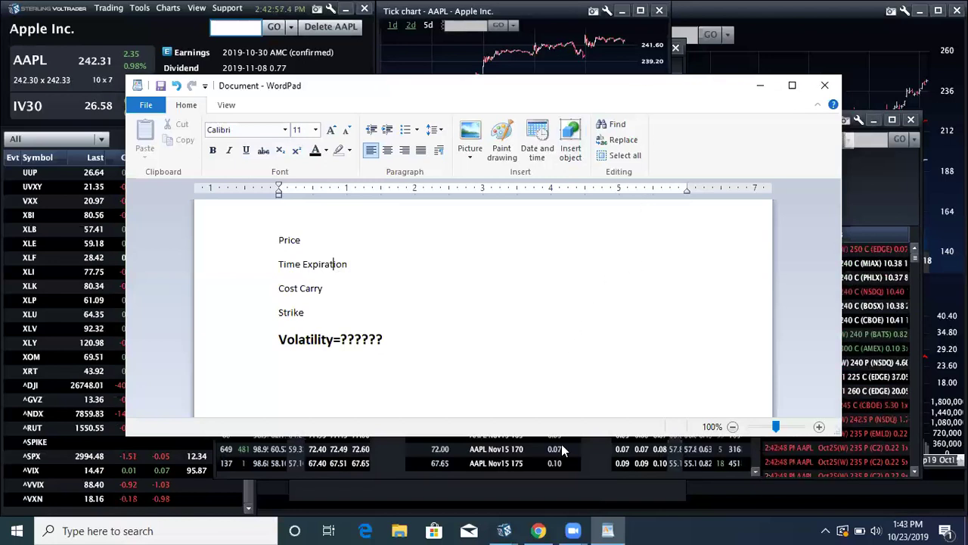
- Switch to Chrome, showing the YouTube video page
{"action": "key", "text": "alt+Tab"}
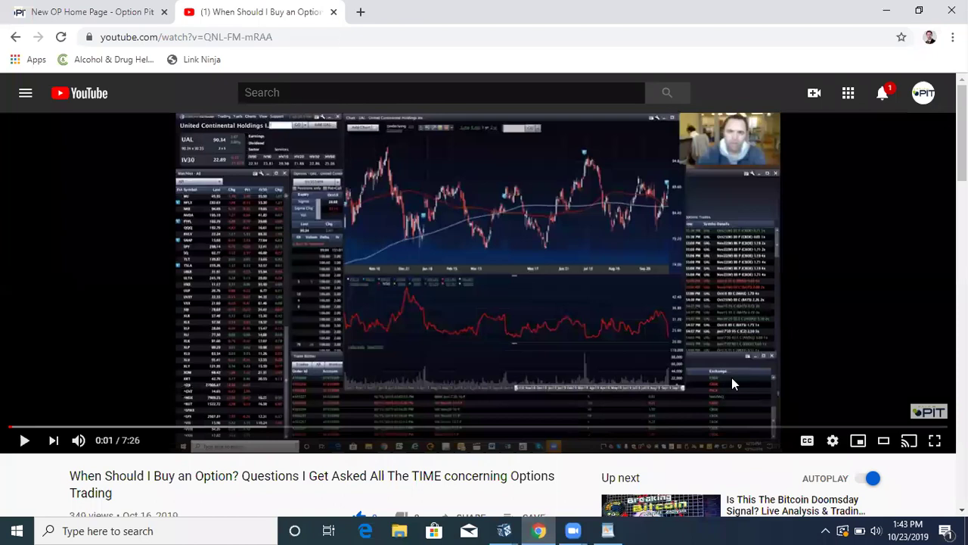